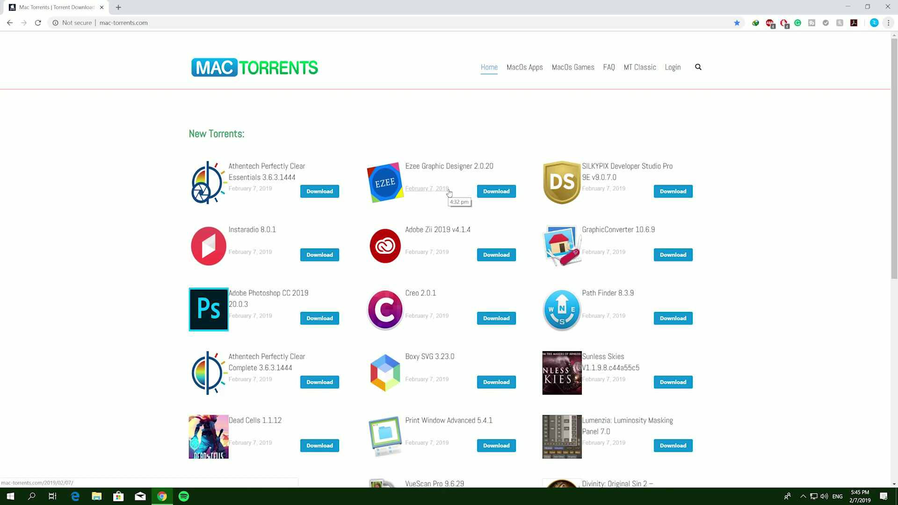
Download the Perfectly Clear Essentials torrent from mac-torrents.com, which Chrome flags and blocks.
left_click(310, 195)
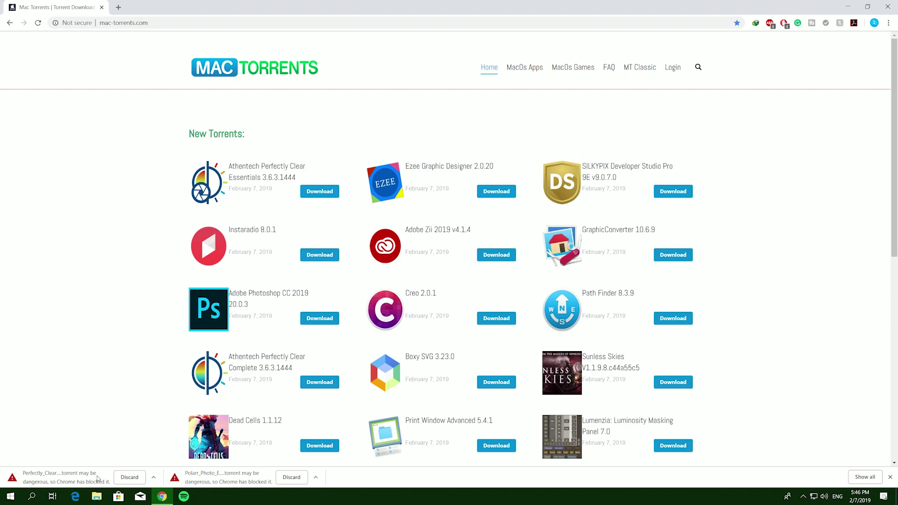
left_click(888, 24)
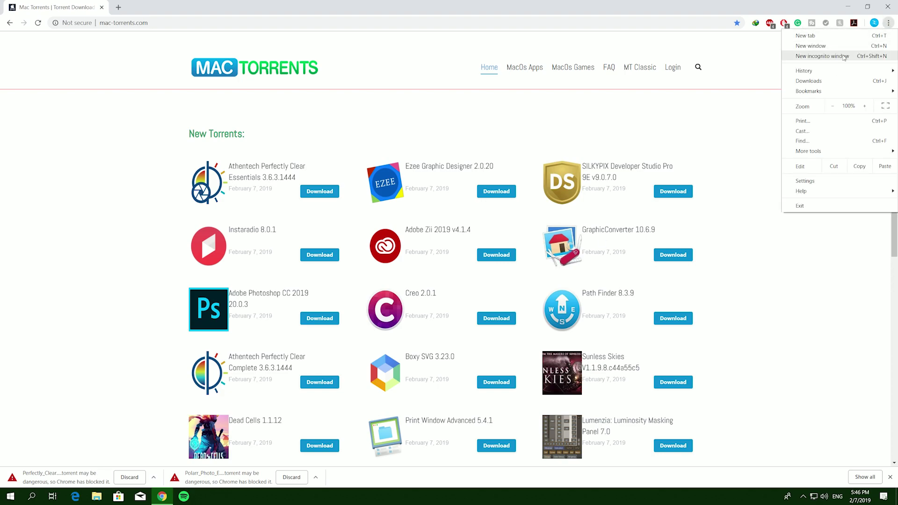
On the Downloads page, try keeping the blocked Perfectly Clear torrent, then cancel.
left_click(828, 82)
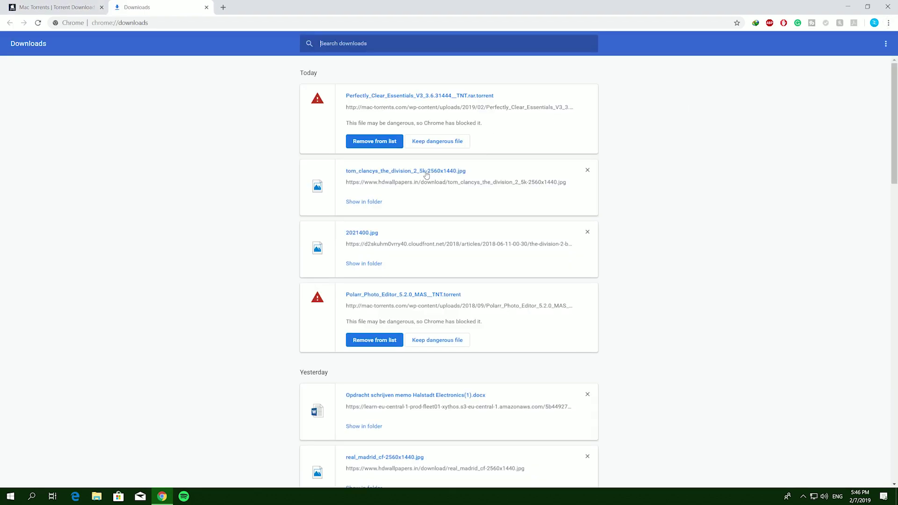
left_click(433, 146)
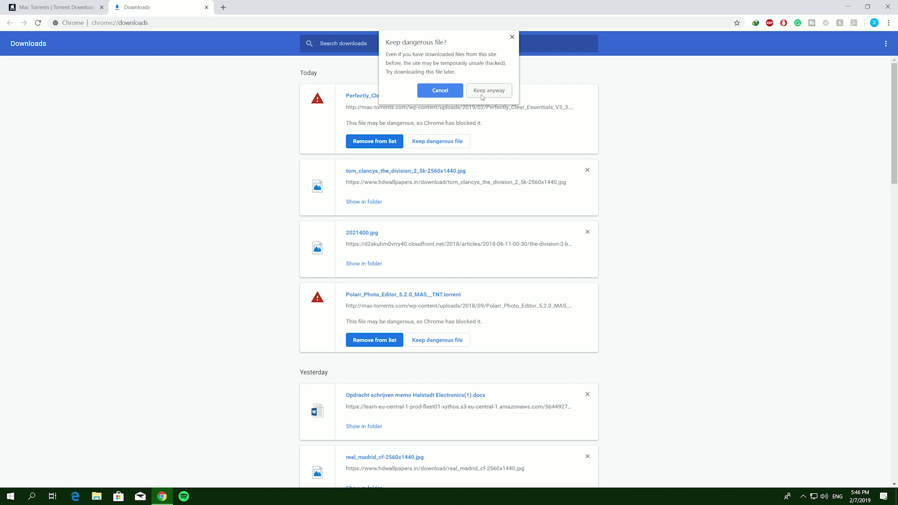
left_click(440, 91)
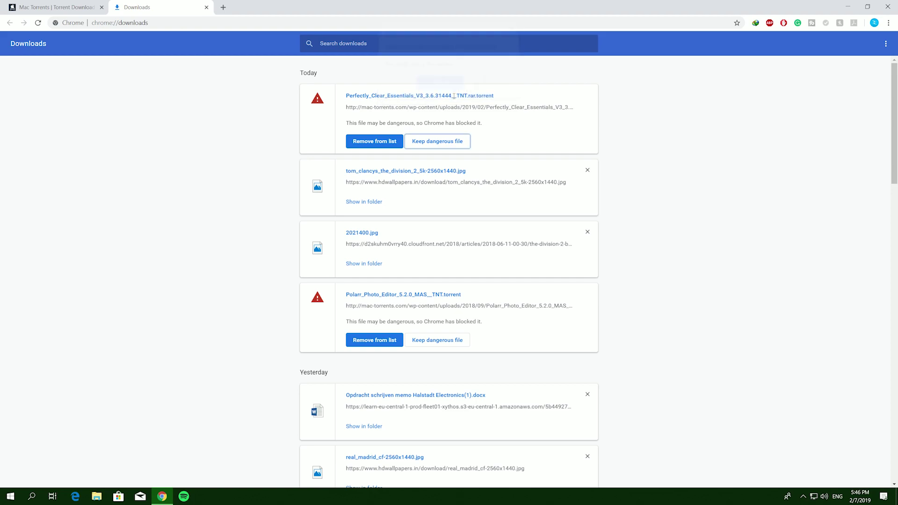
In a new tab's Settings, expand Advanced and toggle Safe Browsing off.
left_click(222, 7)
left_click(887, 23)
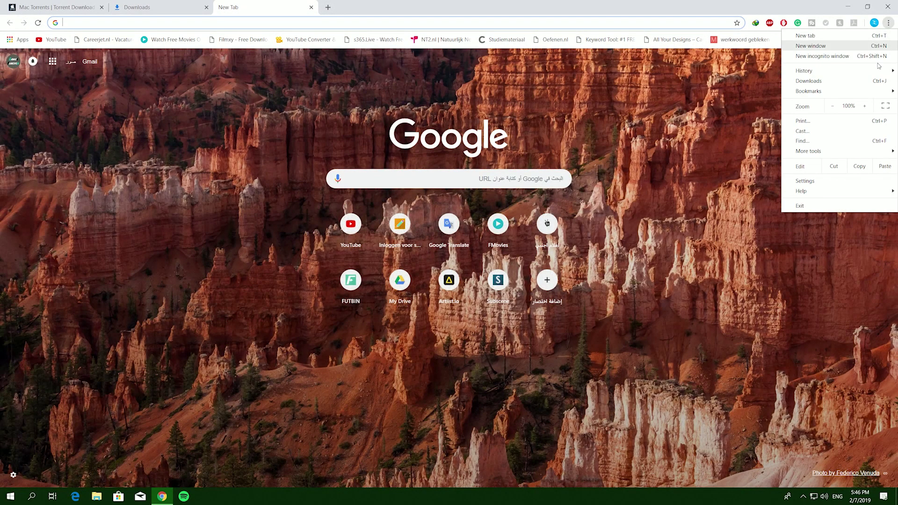
left_click(805, 180)
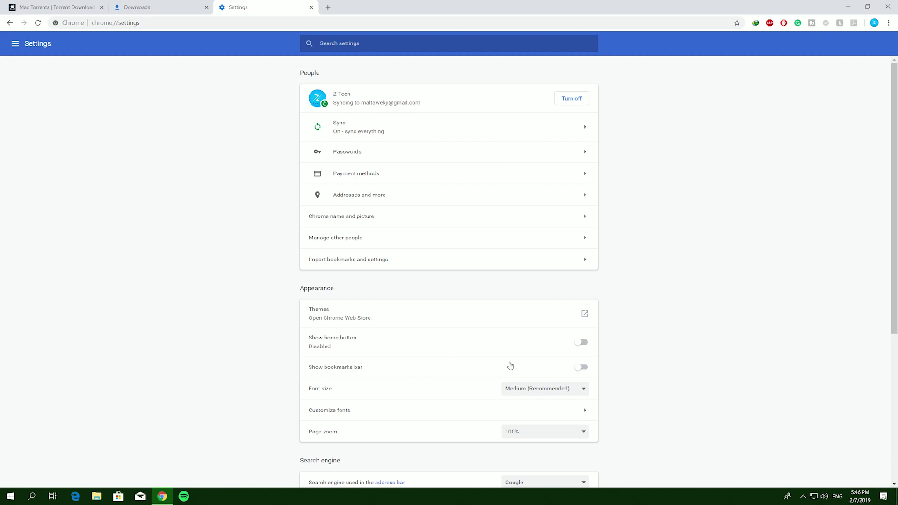
scroll(501, 363, "down", 3)
scroll(522, 425, "down", 1)
left_click(467, 461)
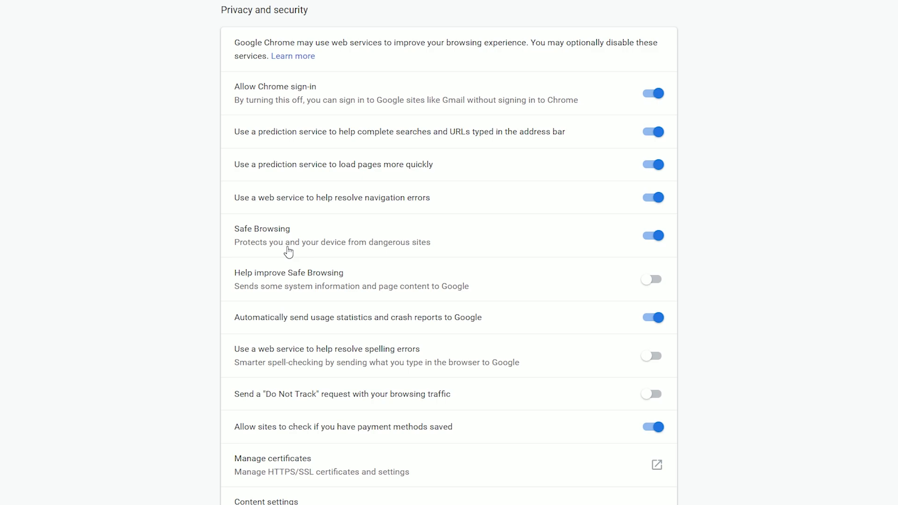
left_click(655, 242)
Back on the Mac Torrents tab, download the Instaradio 8.0.1 torrent.
key("ctrl+1")
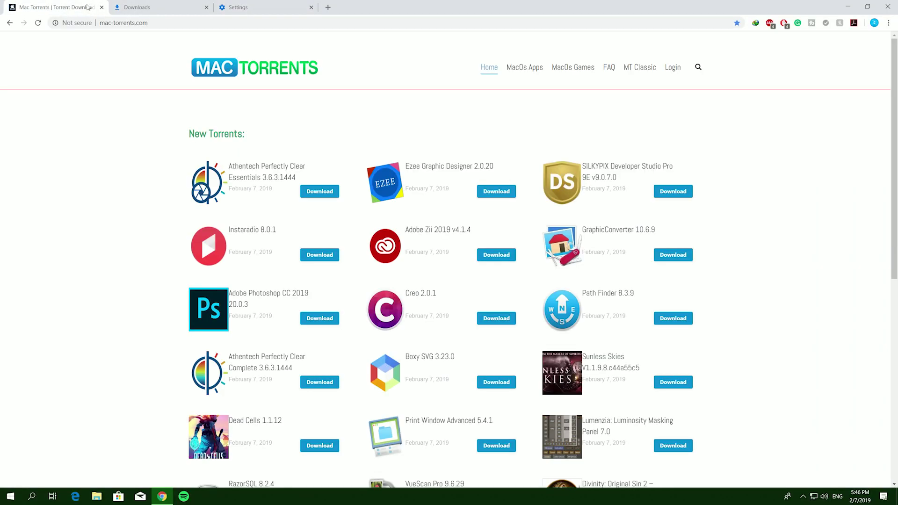
left_click(320, 255)
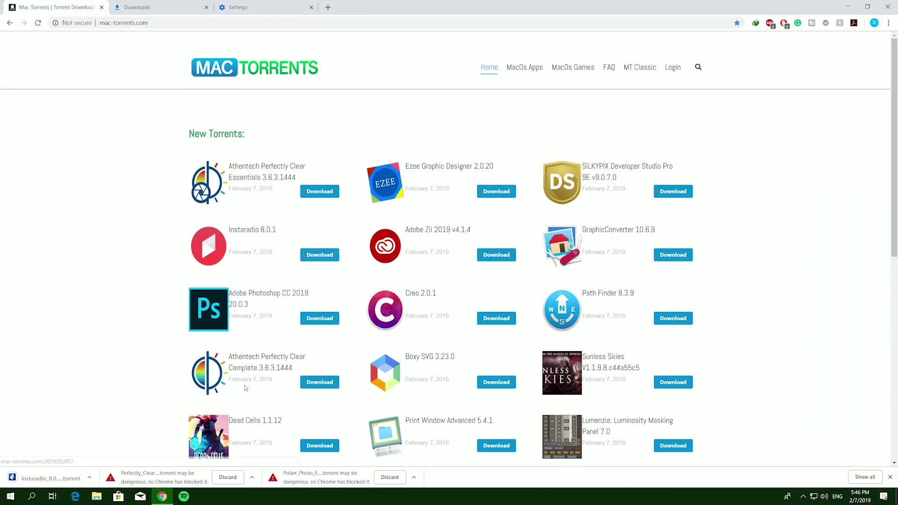